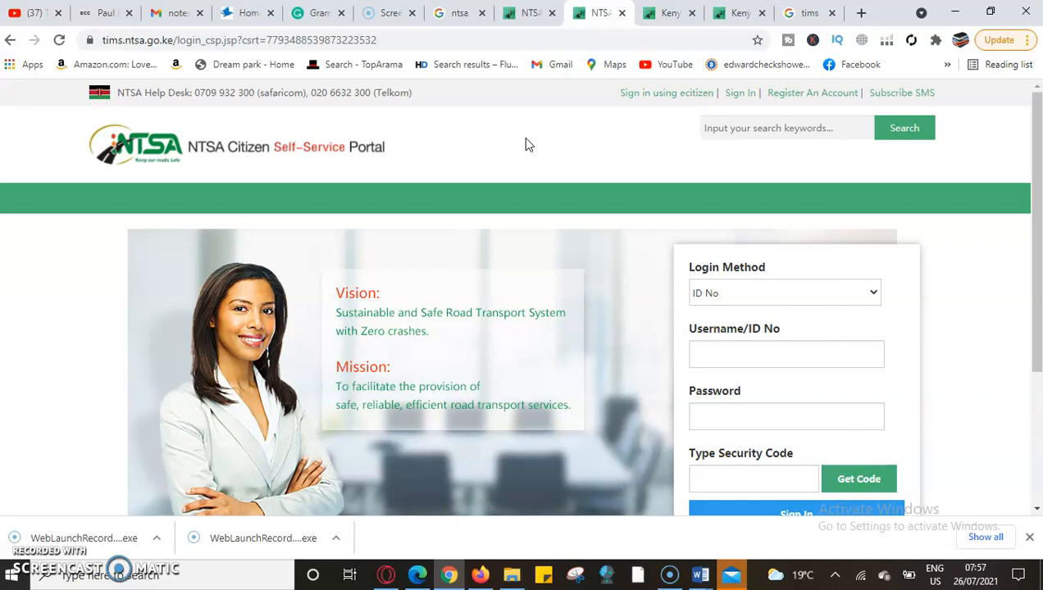
# Step: Look over the Google results for ntsa and the sign-in page of the NTSA Citizen Self-Service Portal
pyautogui.click(511, 141)
pyautogui.click(457, 14)
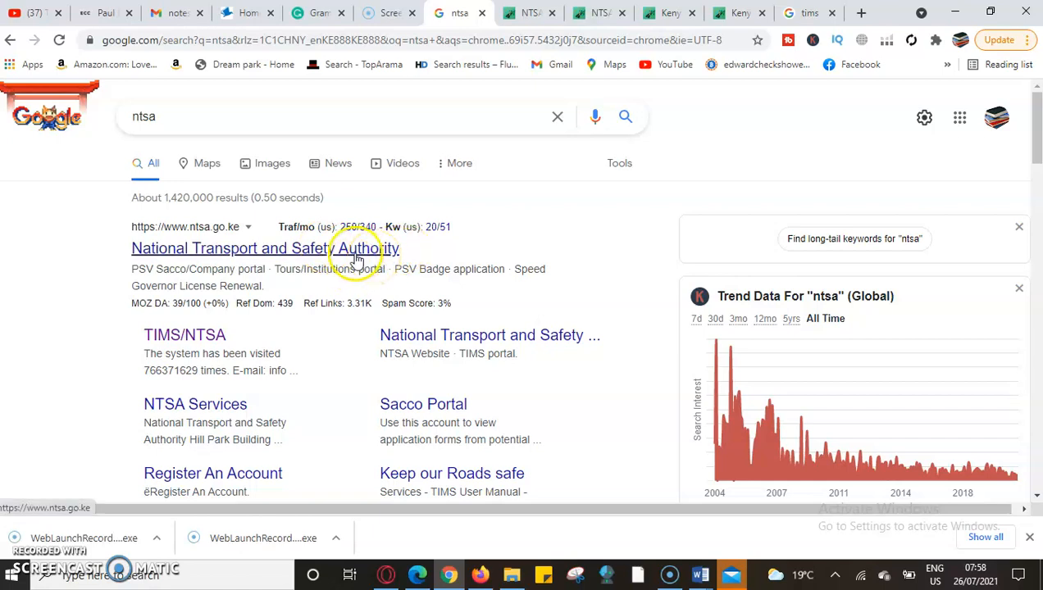
pyautogui.scroll(-3, 358, 266)
pyautogui.scroll(3, 358, 273)
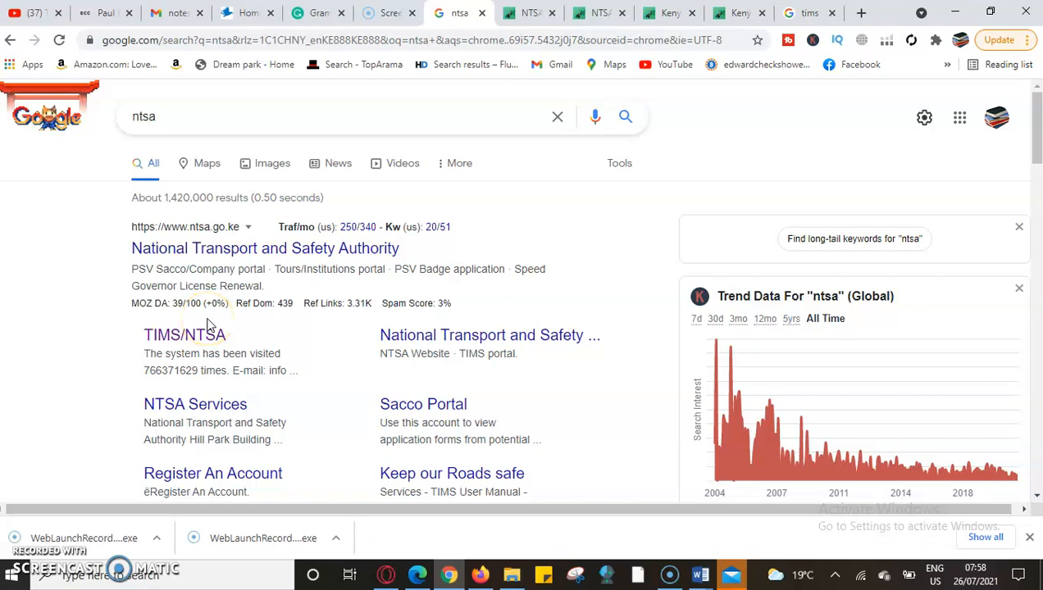
pyautogui.click(531, 15)
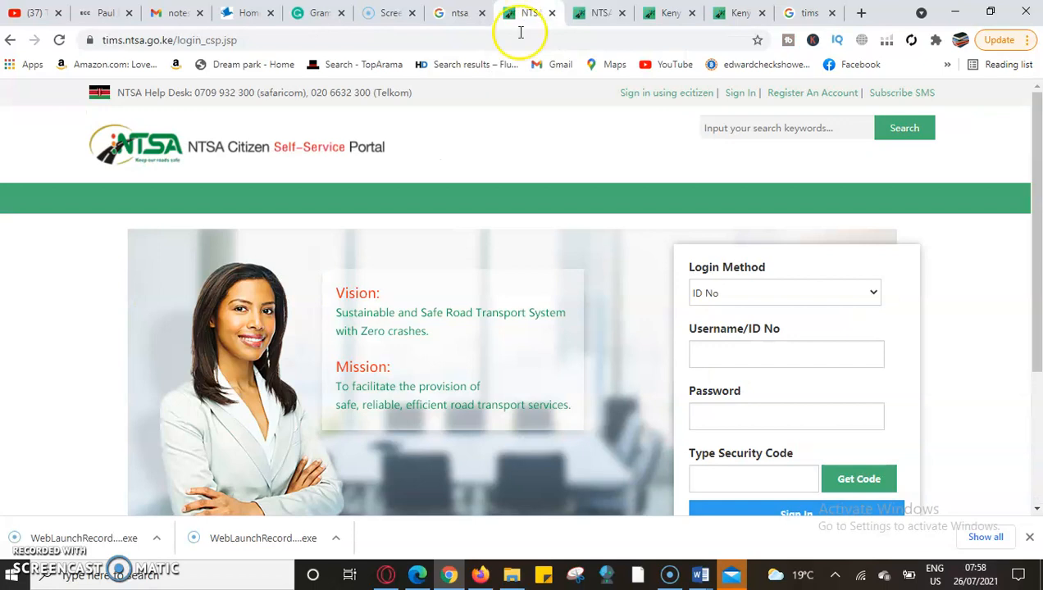
pyautogui.scroll(-3, 508, 179)
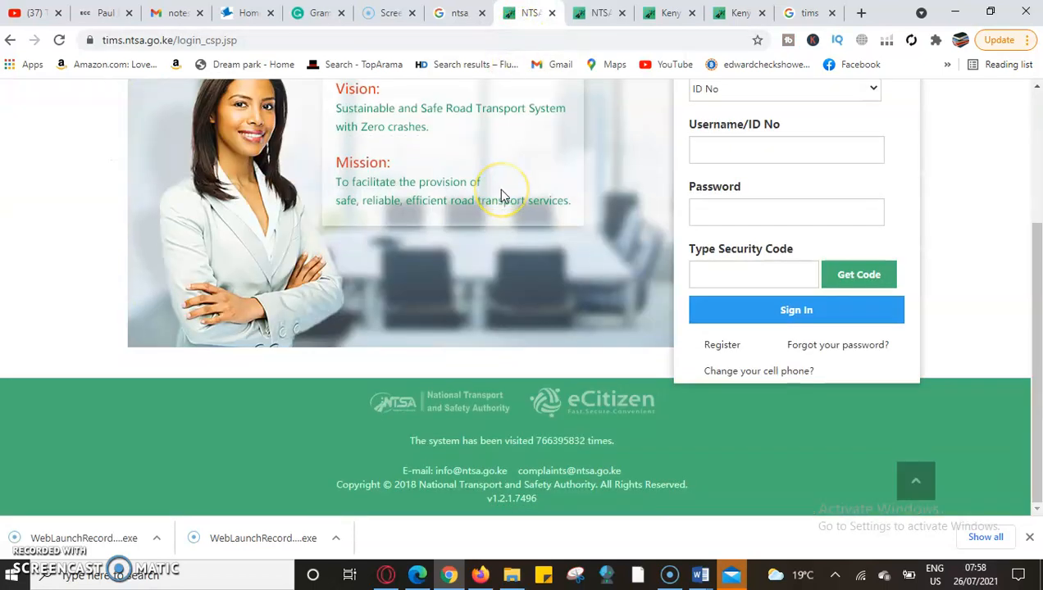
pyautogui.click(597, 23)
# Step: Review the details and fees of the provisional driving licence application and proceed to its payment page
pyautogui.click(661, 14)
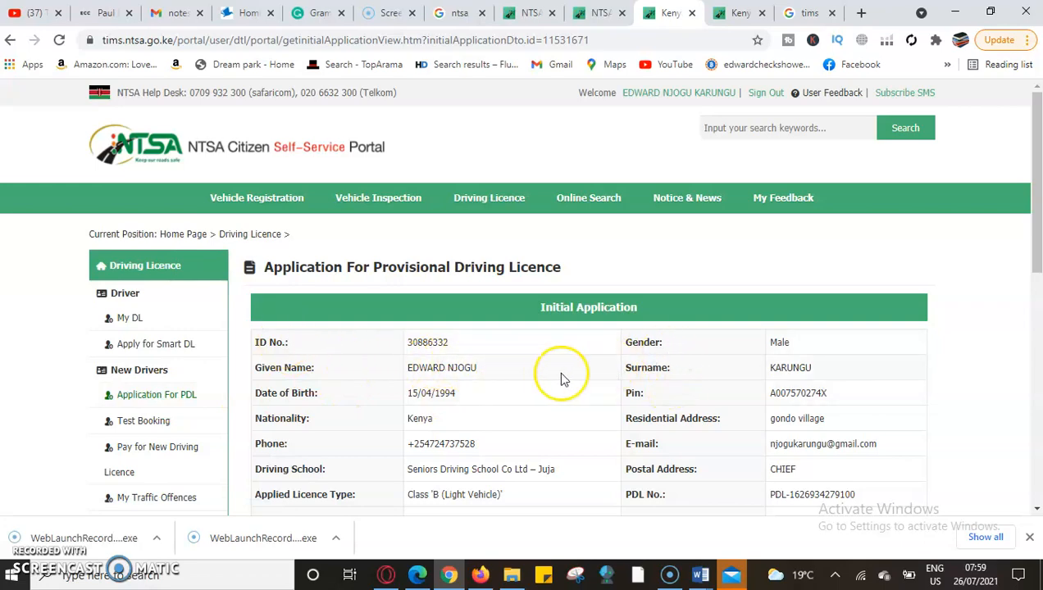
pyautogui.scroll(-1, 563, 378)
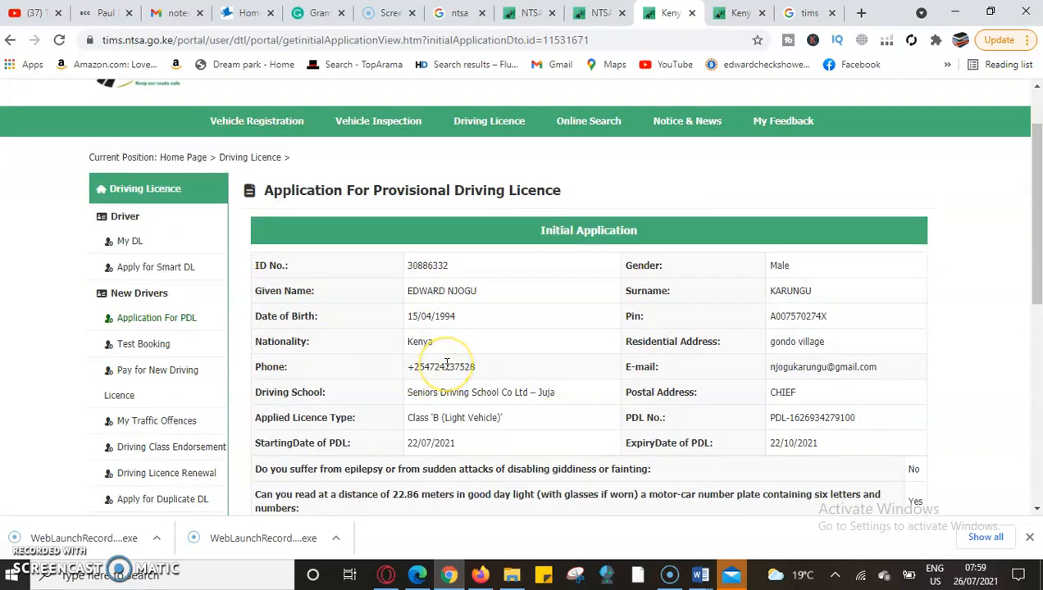
pyautogui.scroll(-2, 315, 418)
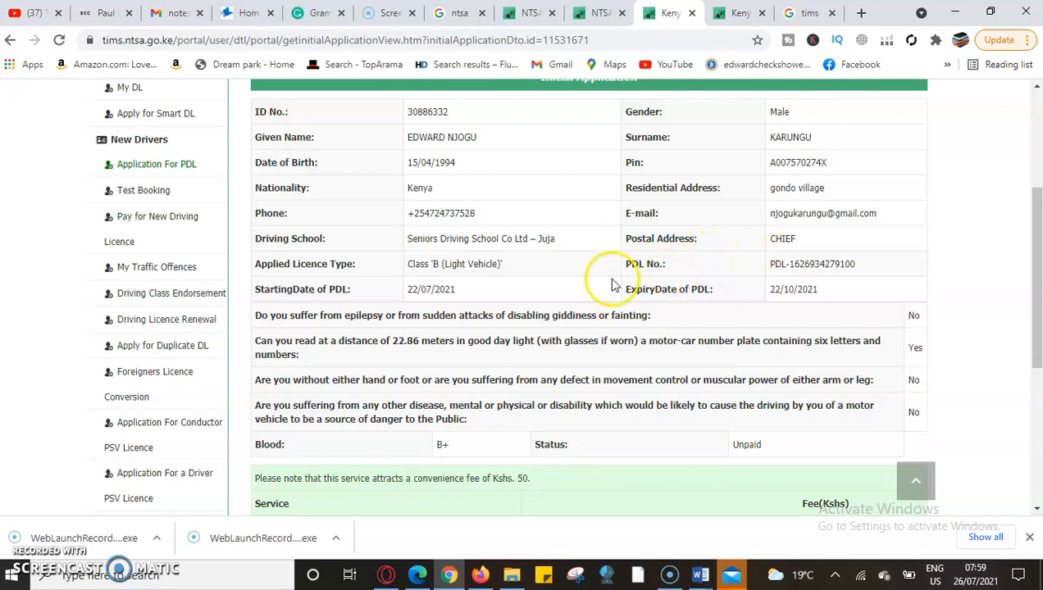
pyautogui.scroll(-2, 493, 284)
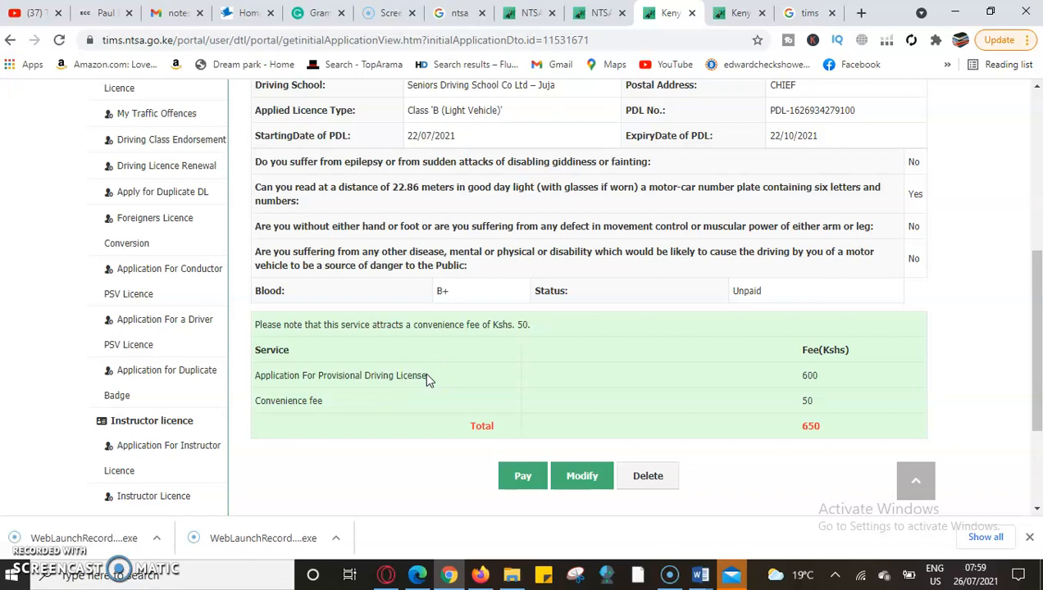
pyautogui.click(510, 480)
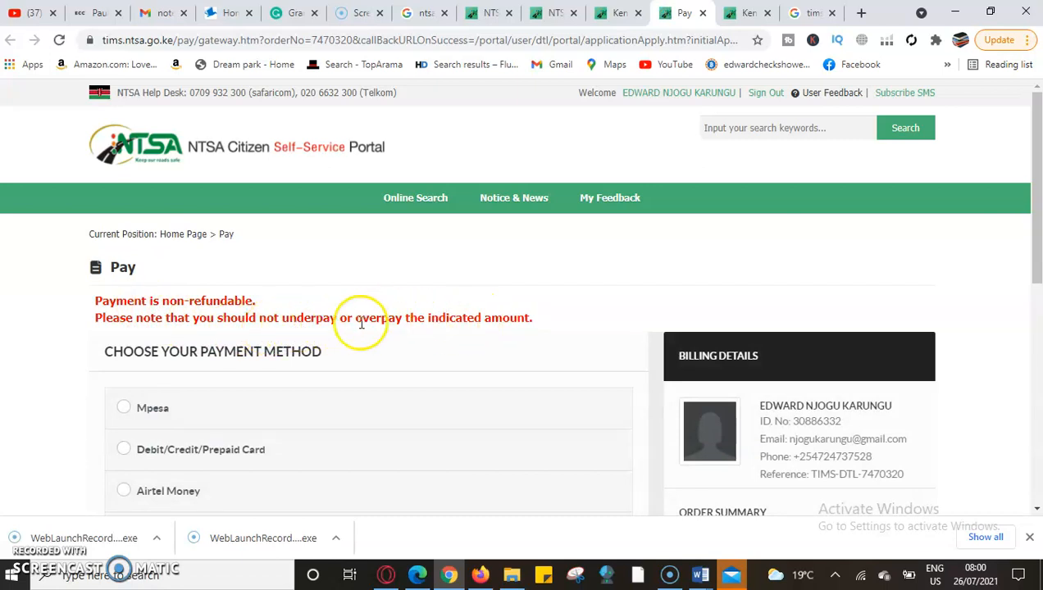
# Step: Choose Mpesa as the payment method, review its payment instructions and complete the payment for the licence application
pyautogui.scroll(-2, 369, 340)
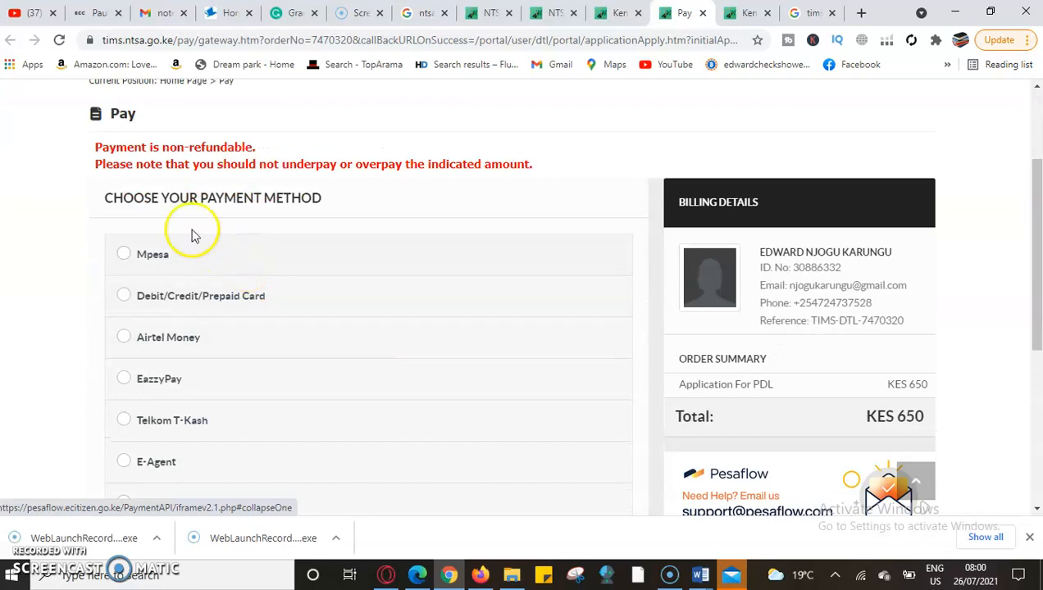
pyautogui.click(123, 256)
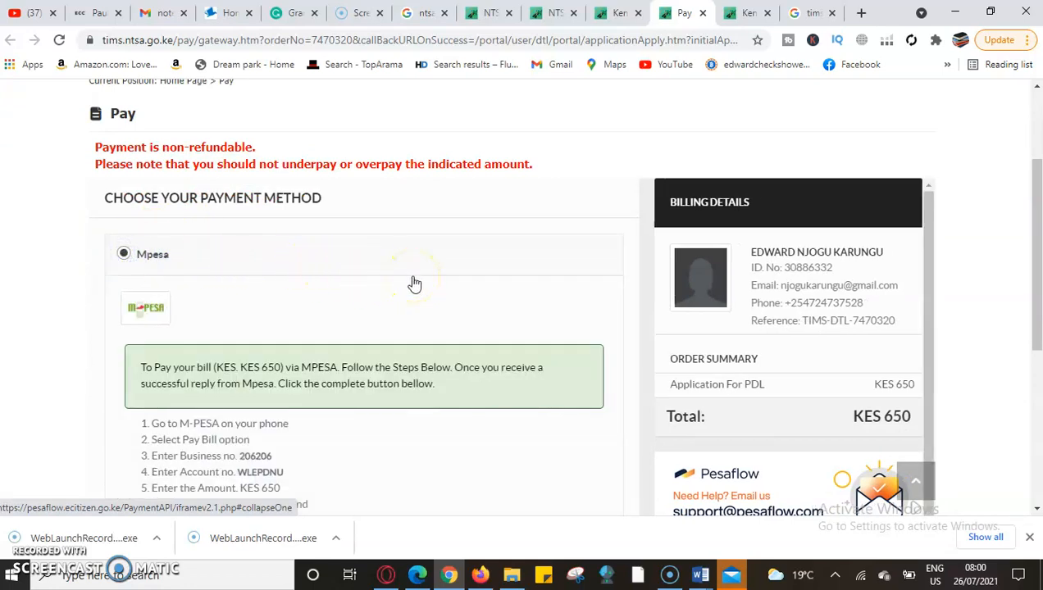
pyautogui.scroll(-1, 414, 283)
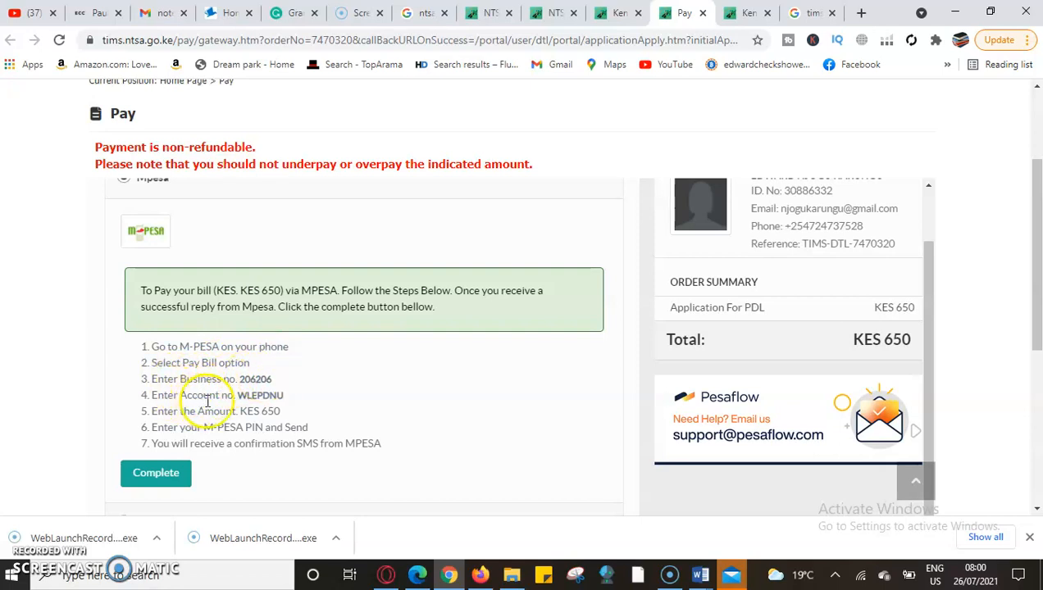
pyautogui.scroll(-2, 230, 428)
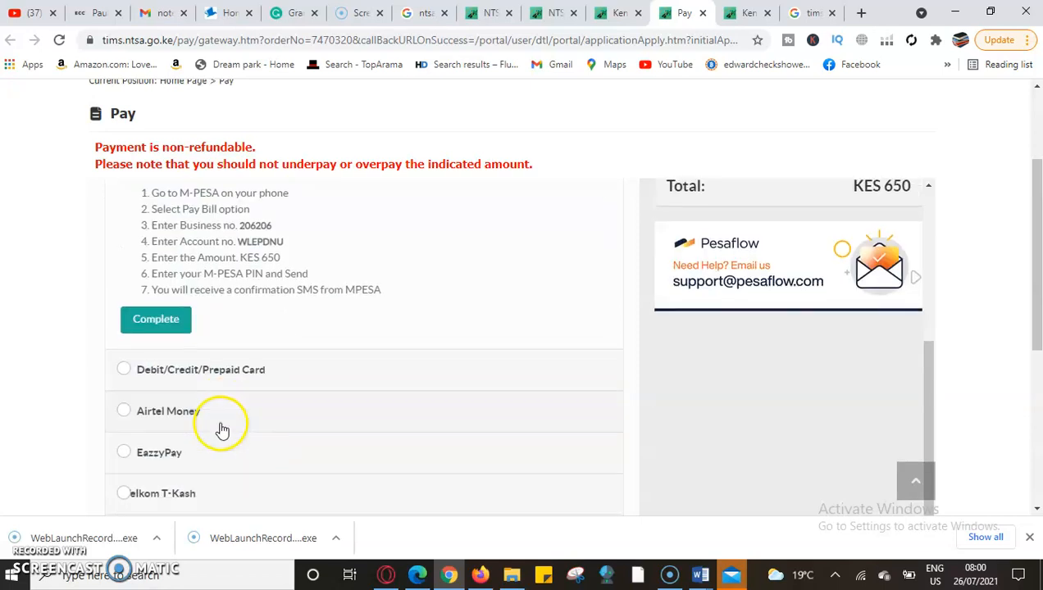
pyautogui.scroll(1, 332, 384)
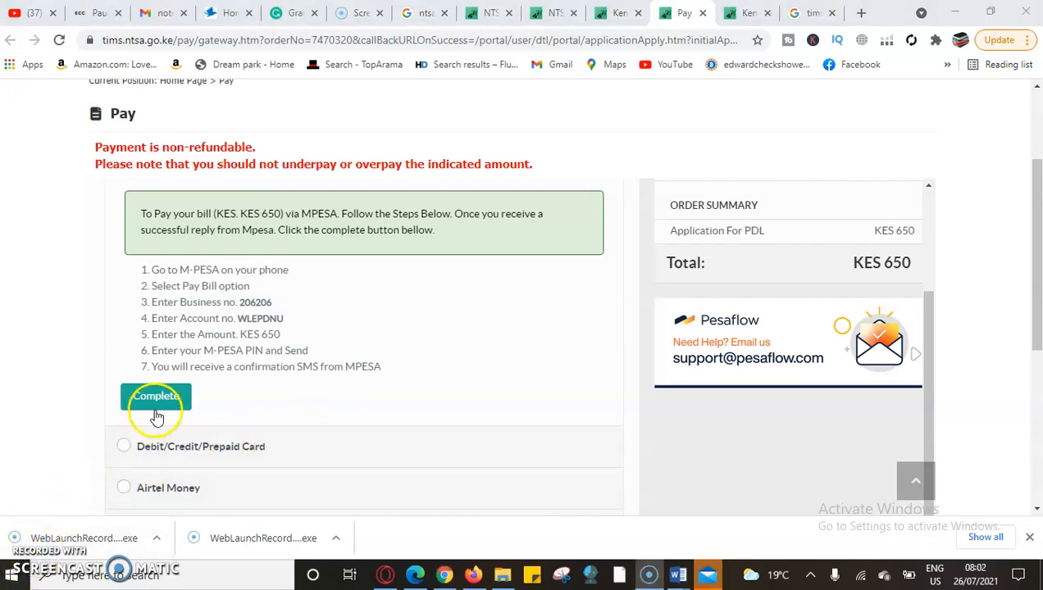
pyautogui.click(157, 397)
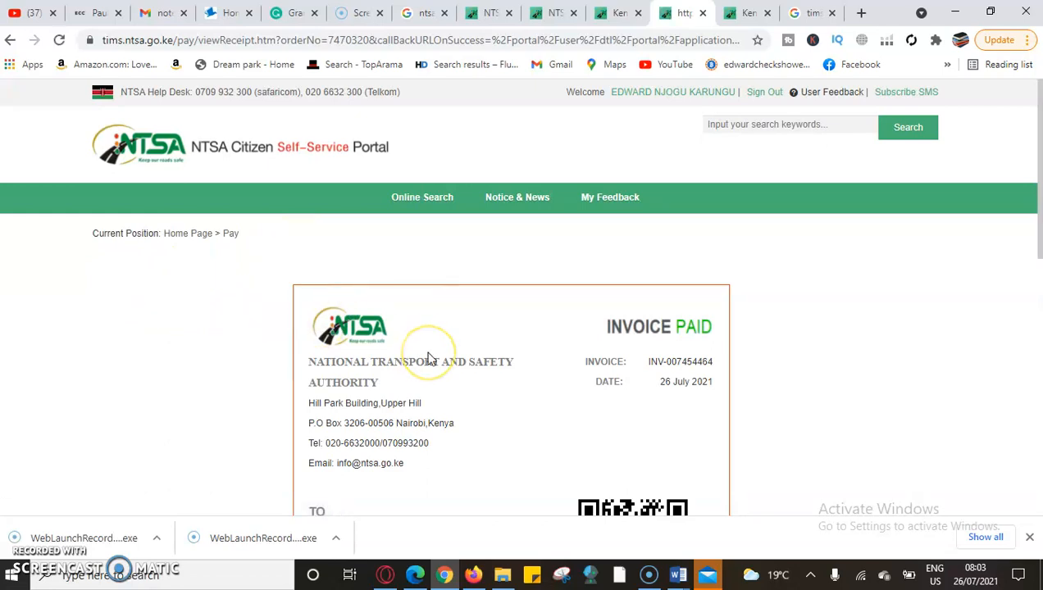
# Step: Review the paid invoice and save it as a PDF named viewReceipt in the Downloads folder
pyautogui.scroll(-2, 472, 348)
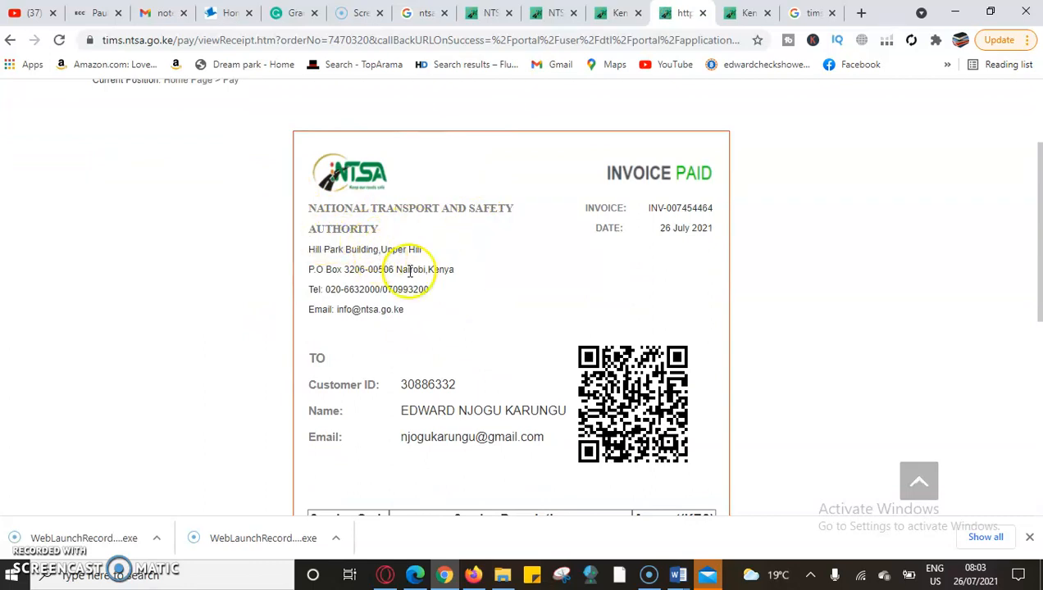
pyautogui.scroll(-1, 408, 273)
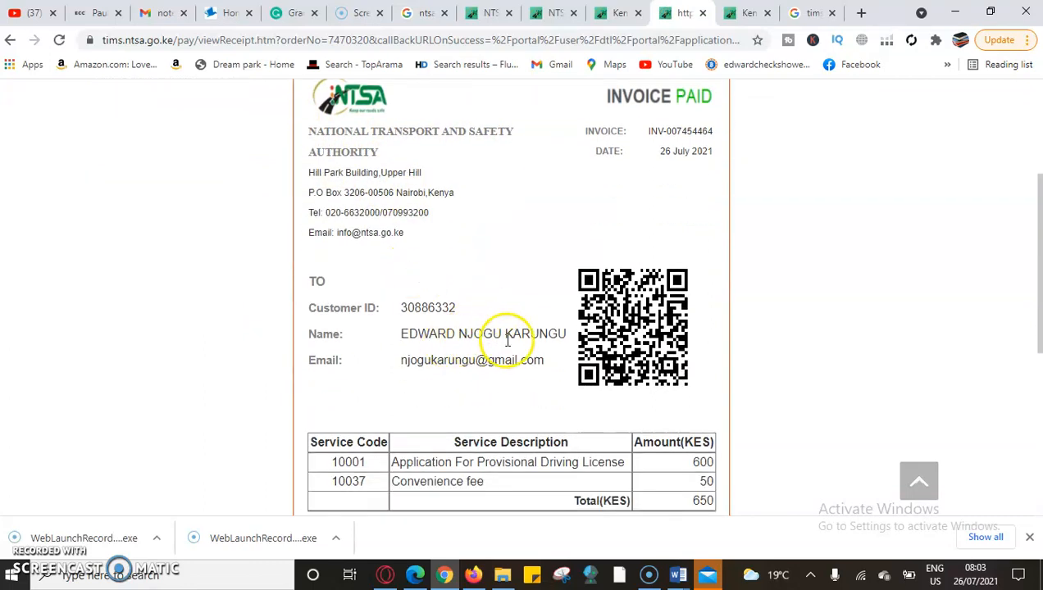
pyautogui.scroll(-1, 512, 344)
pyautogui.scroll(-1, 517, 347)
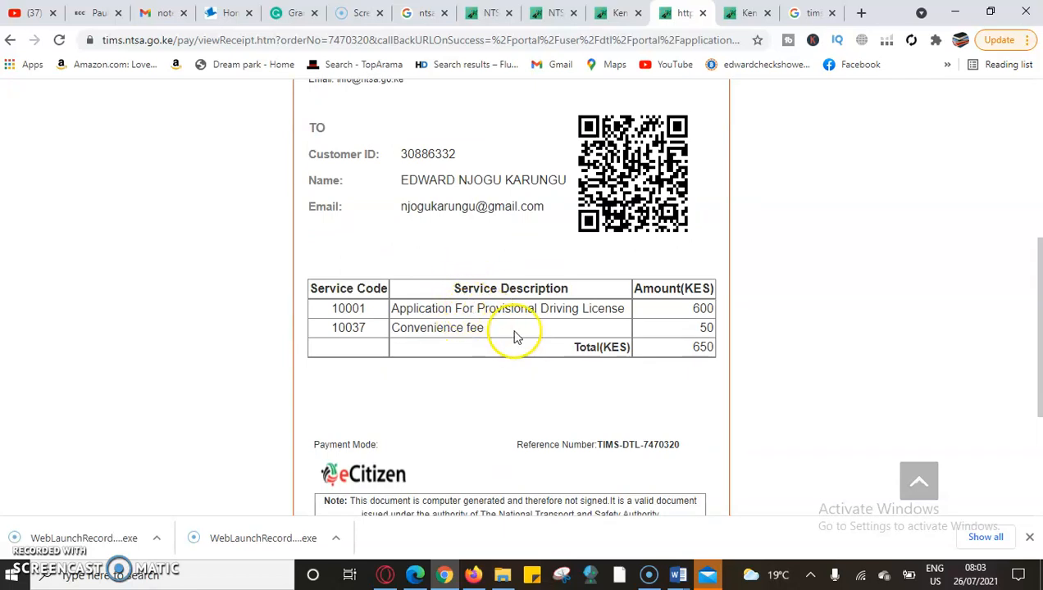
pyautogui.scroll(-2, 660, 368)
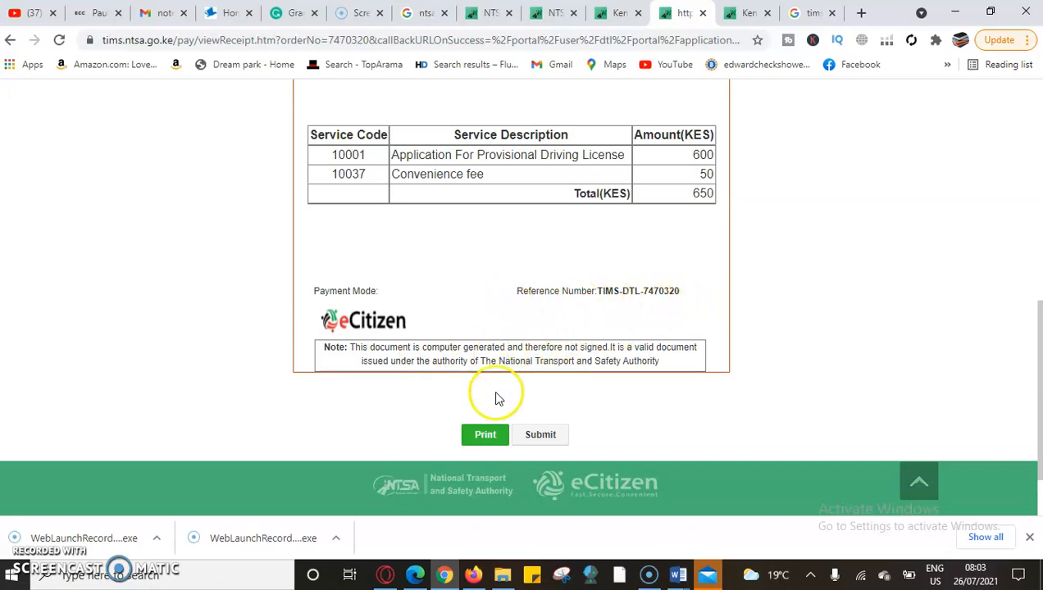
pyautogui.click(489, 435)
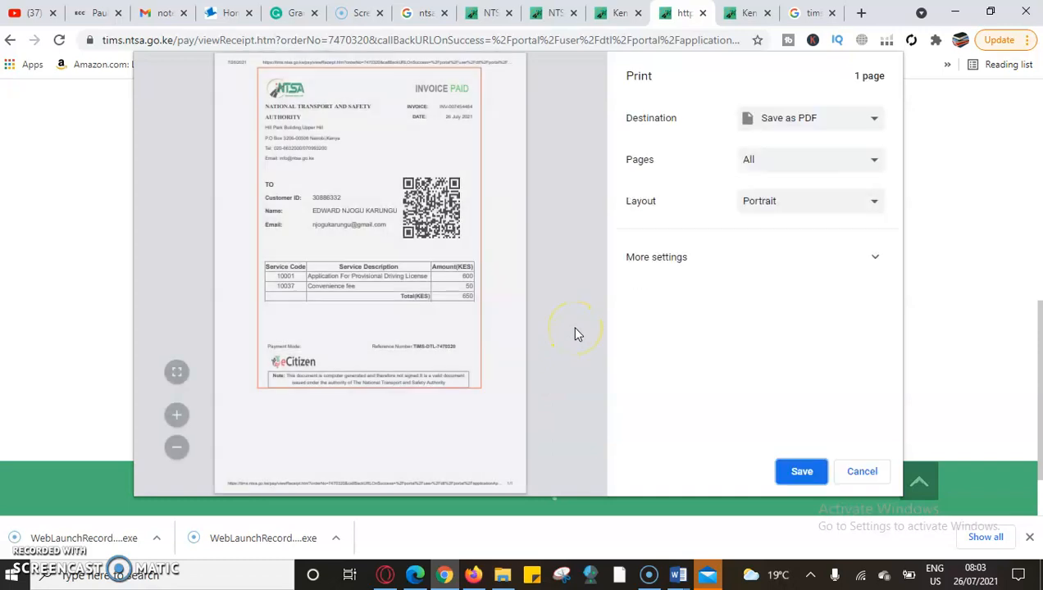
pyautogui.click(802, 473)
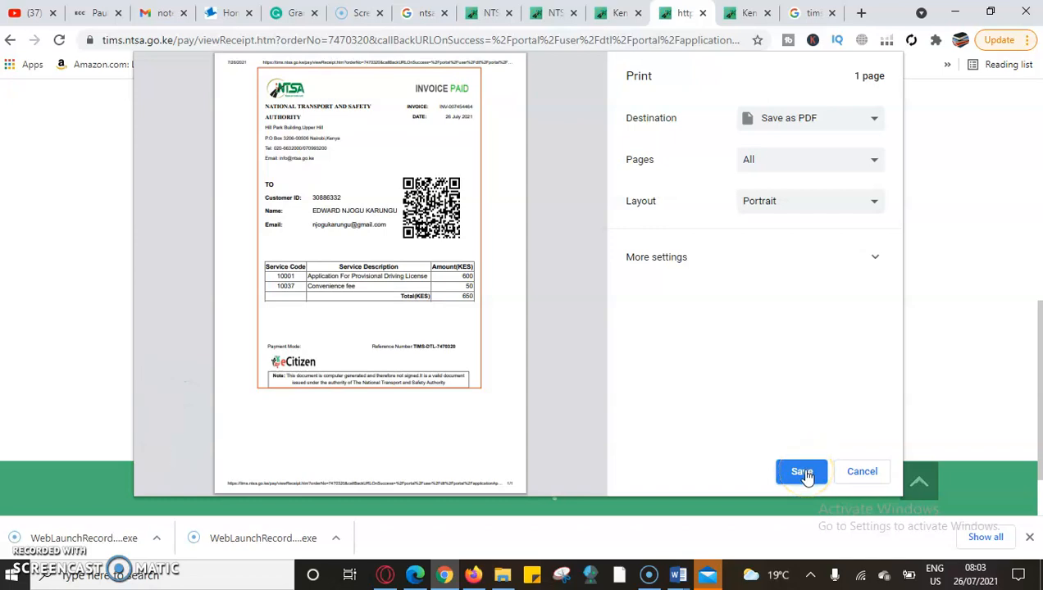
pyautogui.click(802, 472)
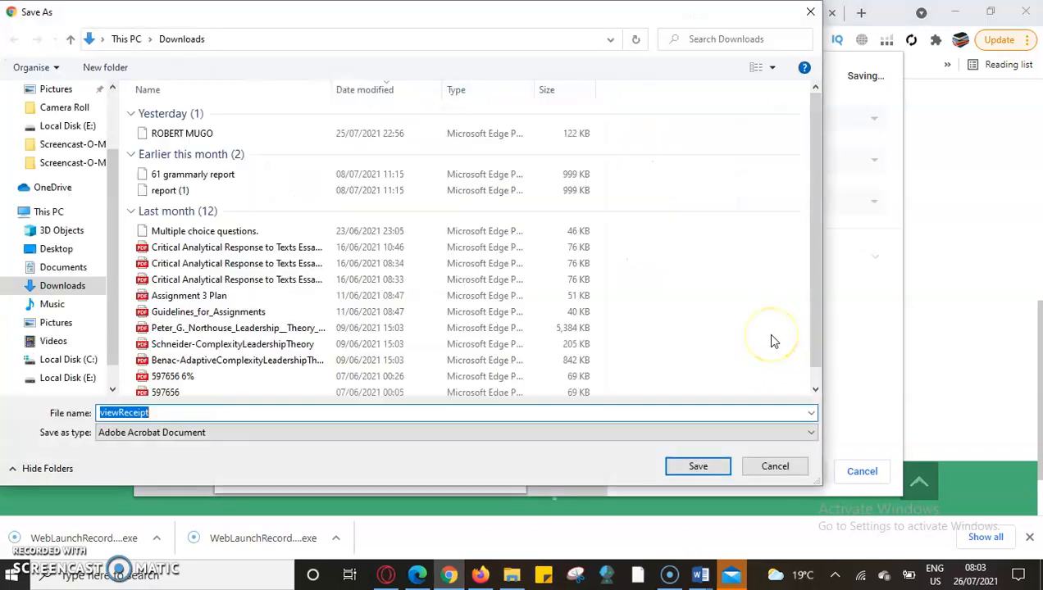
pyautogui.click(698, 467)
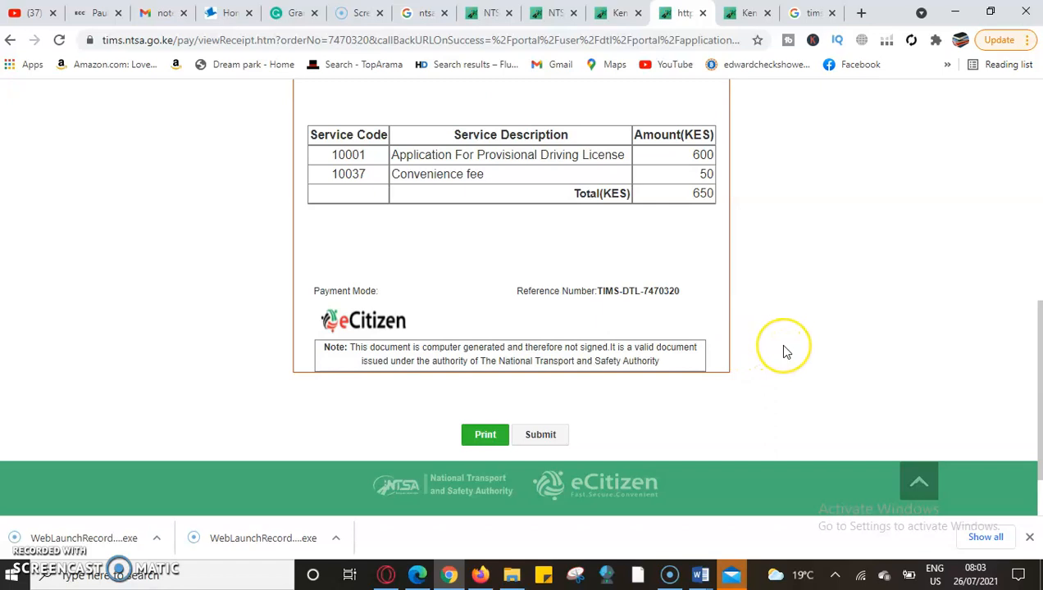
# Step: Check the provisional driving licence application page again and return to the paid invoice
pyautogui.scroll(6, 784, 350)
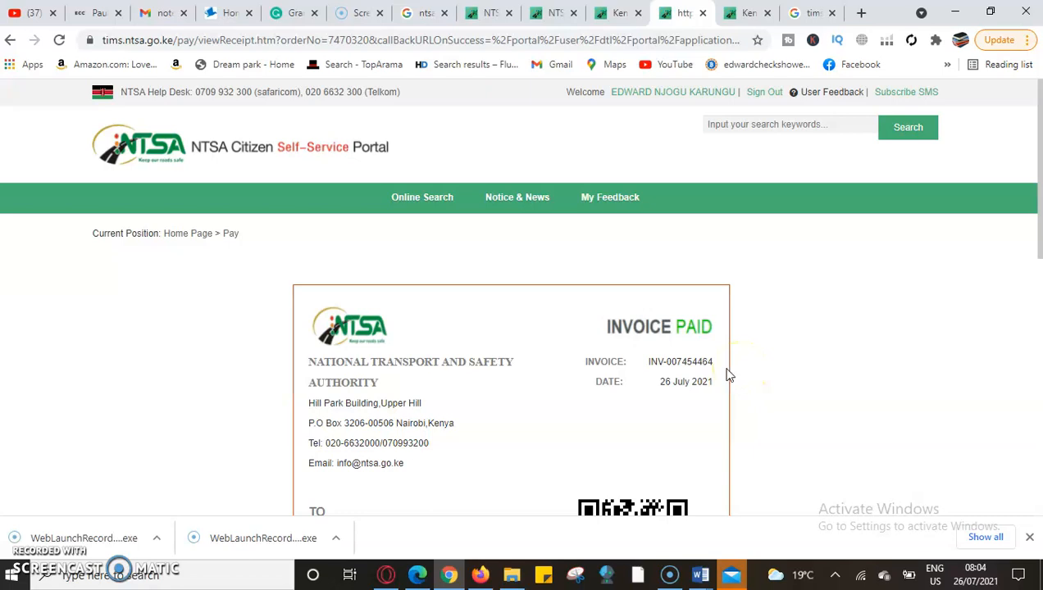
pyautogui.click(615, 17)
pyautogui.scroll(5, 574, 172)
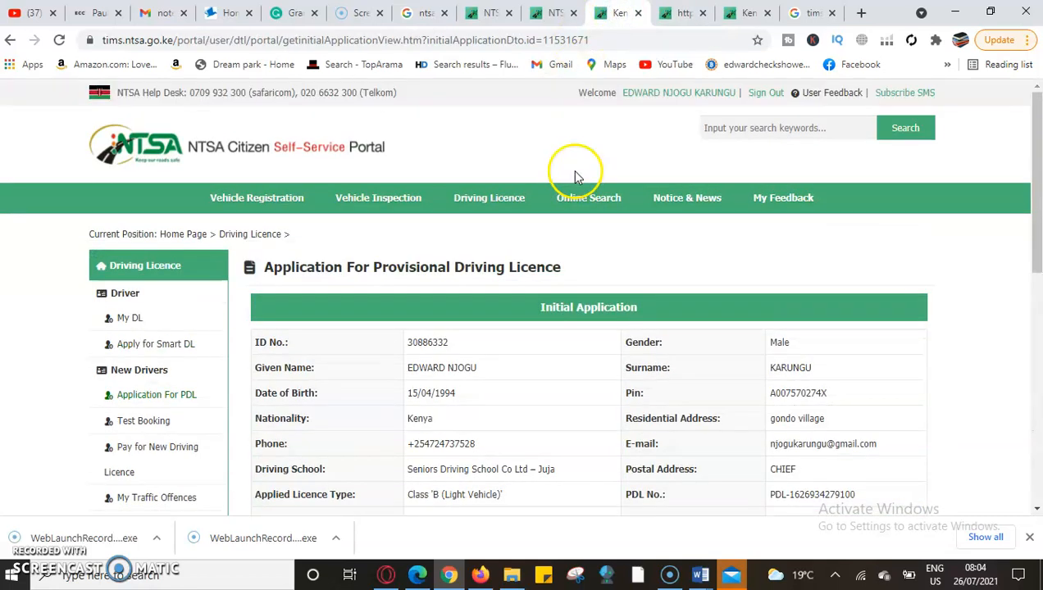
pyautogui.click(681, 14)
pyautogui.scroll(-3, 246, 377)
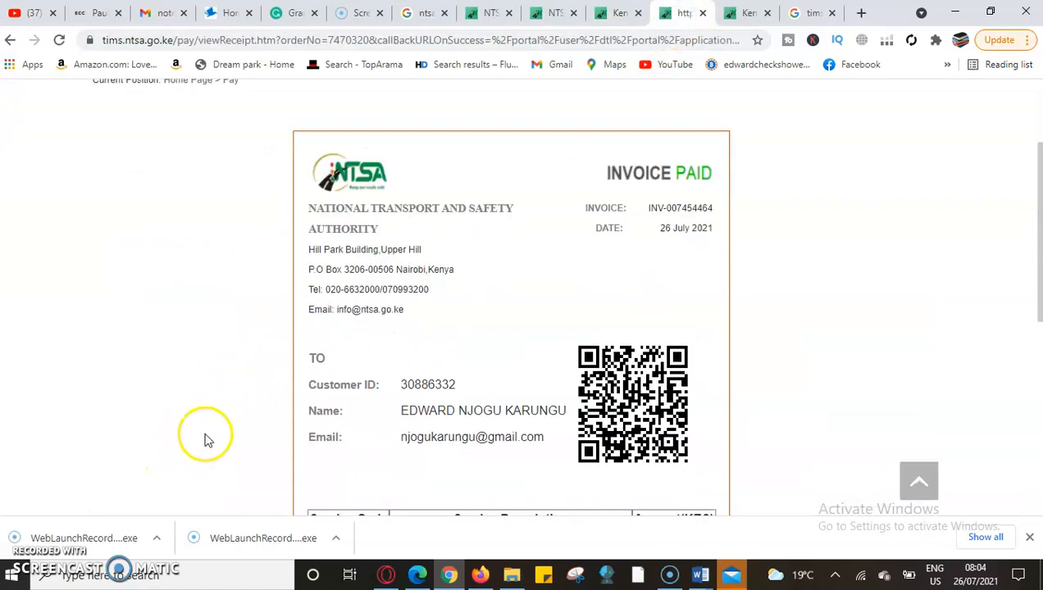